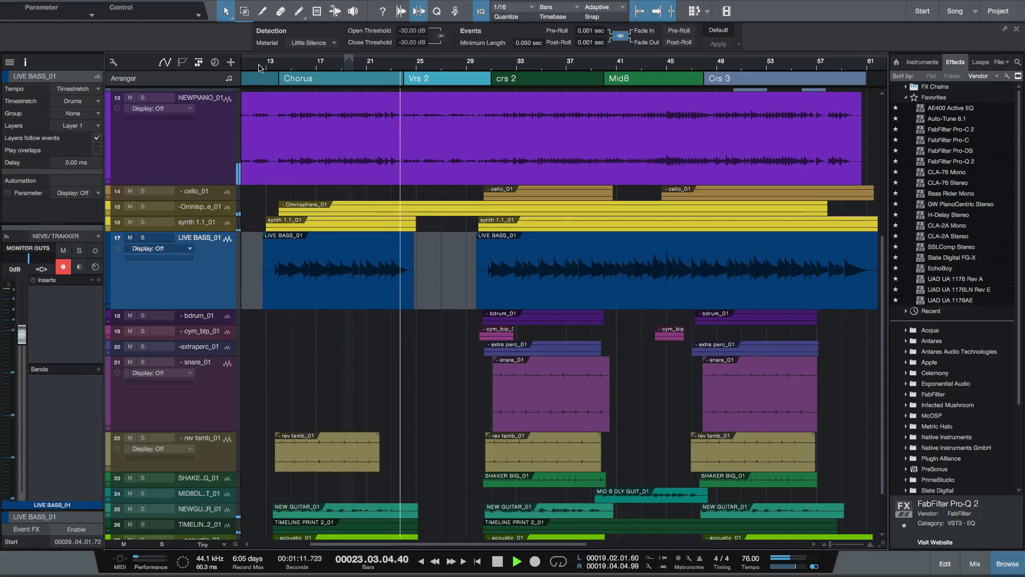
Step: Solo the LIVE BASS_01 track and play it from the start of the crs 2 section
key(space)
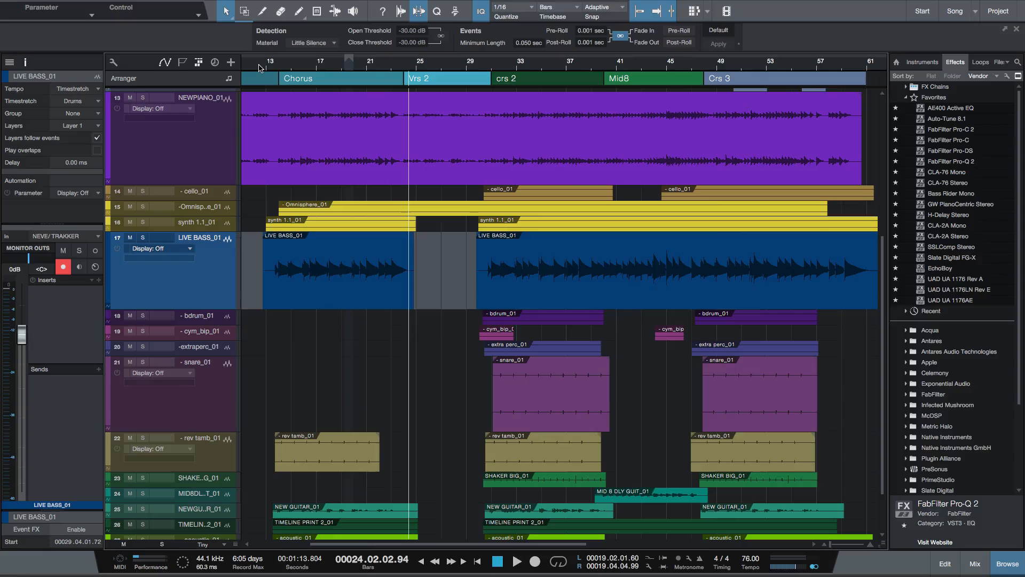
click(143, 237)
click(491, 63)
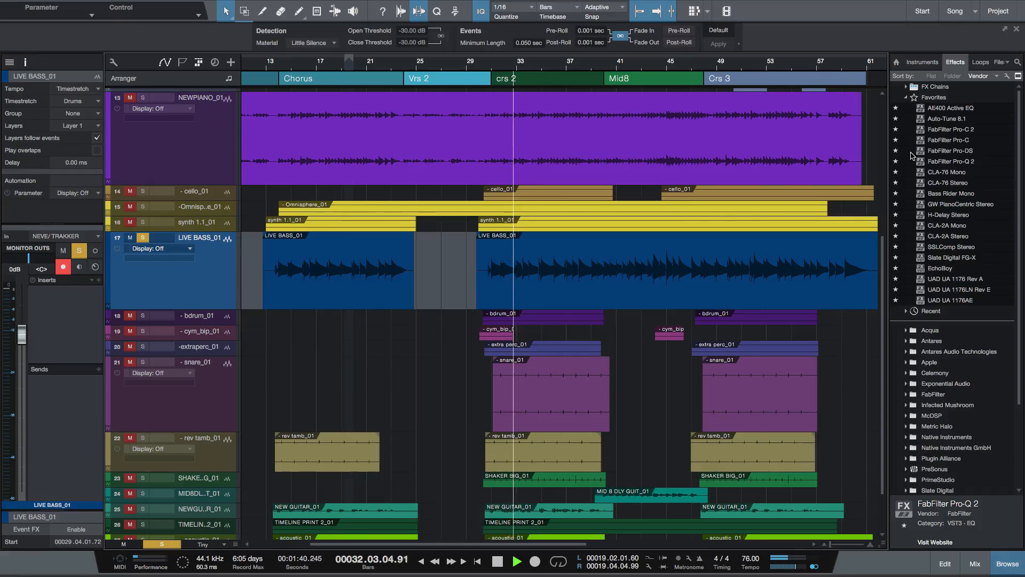
Step: Insert FabFilter Pro-Q 2 on the bass track and add a 30 dB/oct low cut at about 29 Hz
drag(942, 162, 59, 320)
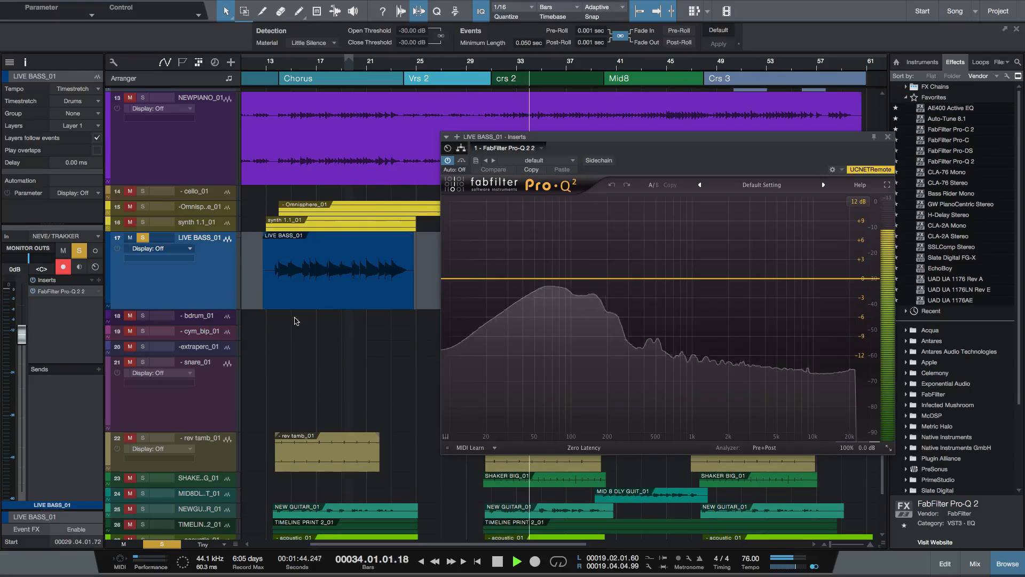
click(444, 279)
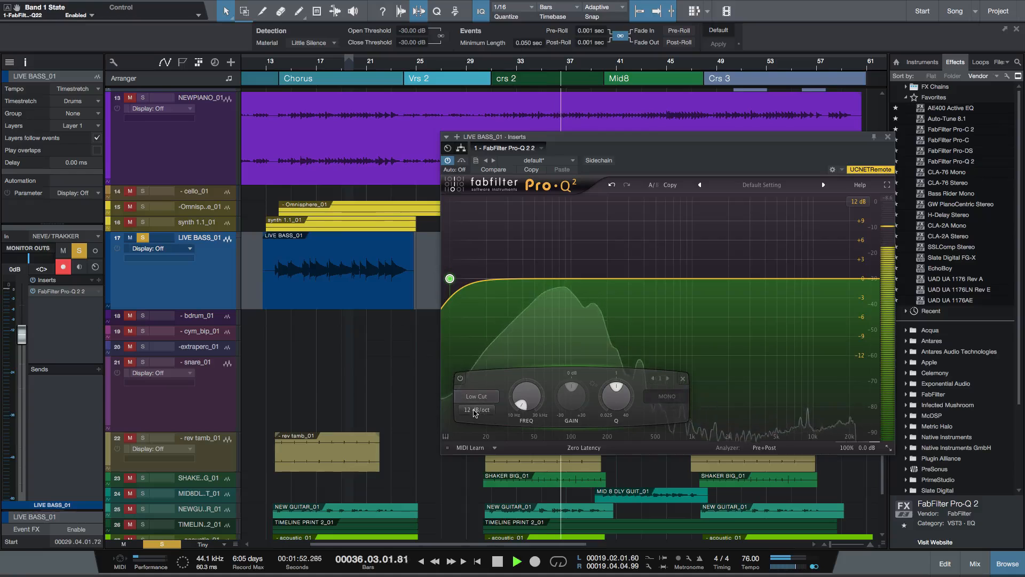
click(473, 410)
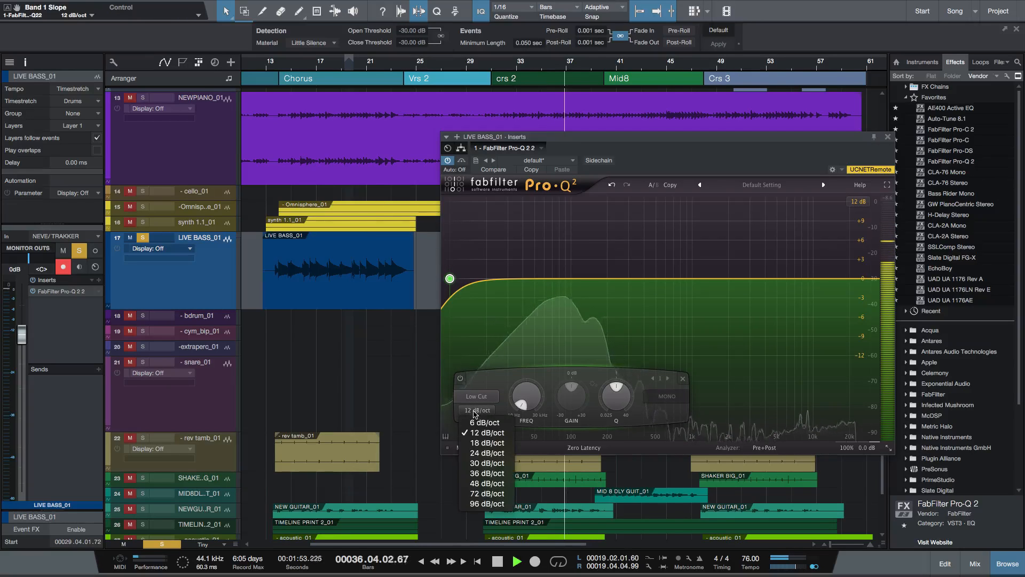
click(480, 463)
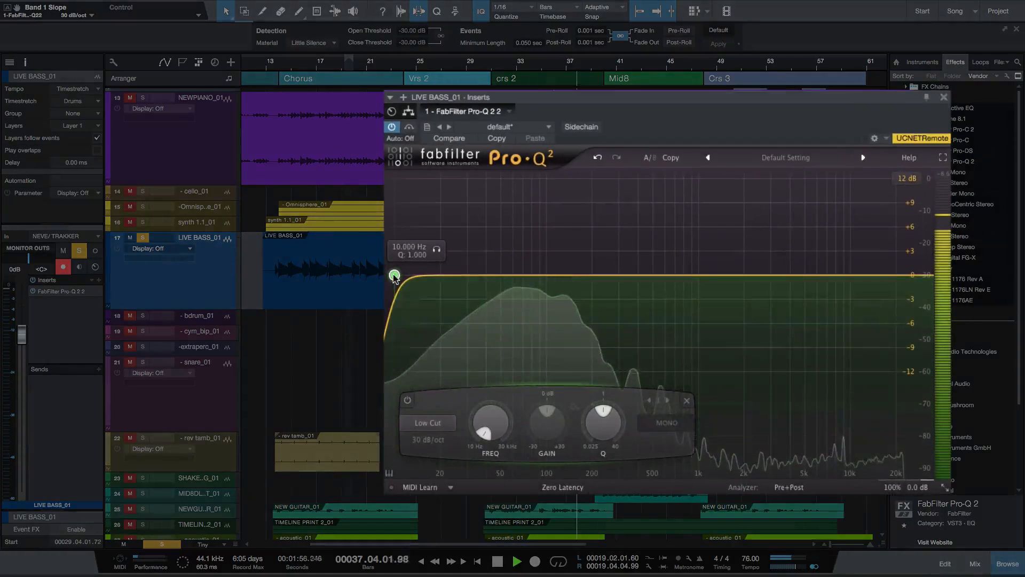
drag(398, 275, 464, 276)
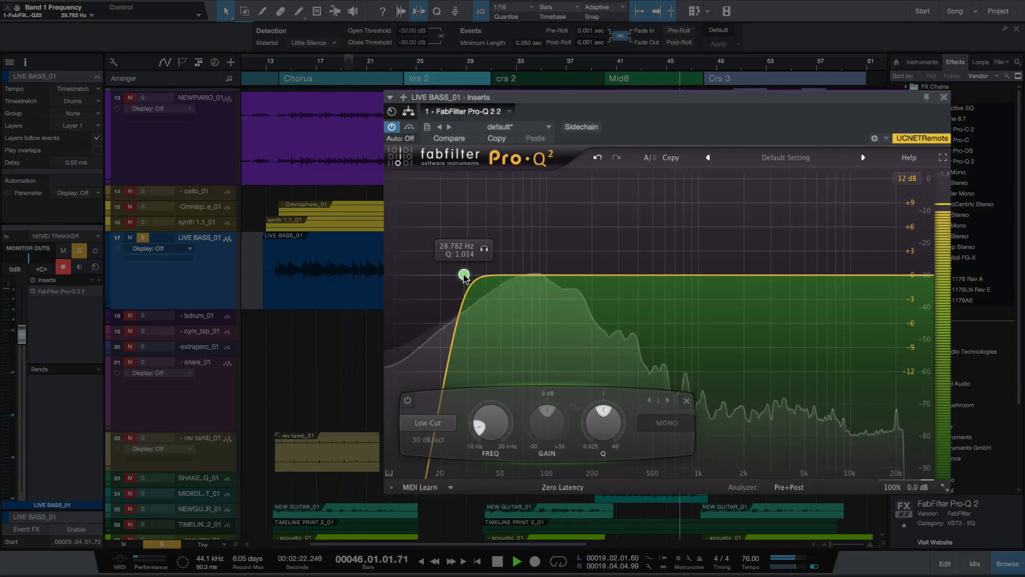
Step: Replay the soloed bass from the start of crs 2 to listen to the low cut
key(space)
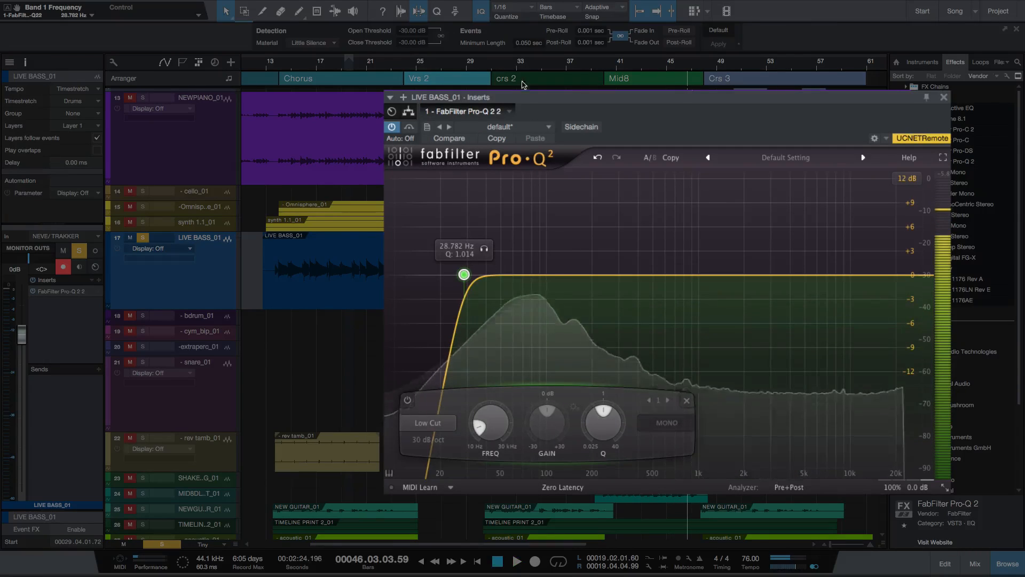
click(506, 80)
key(space)
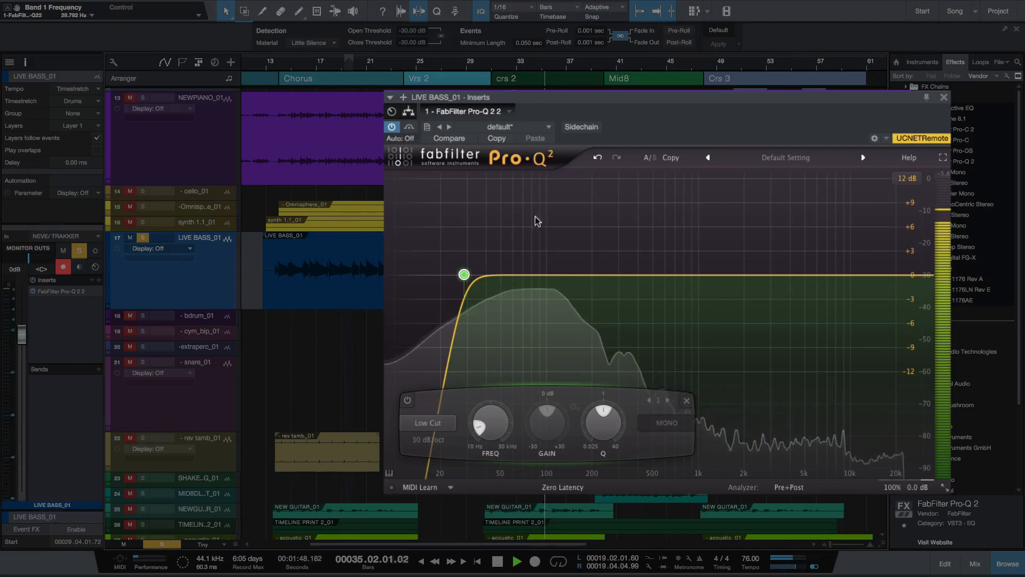
click(496, 68)
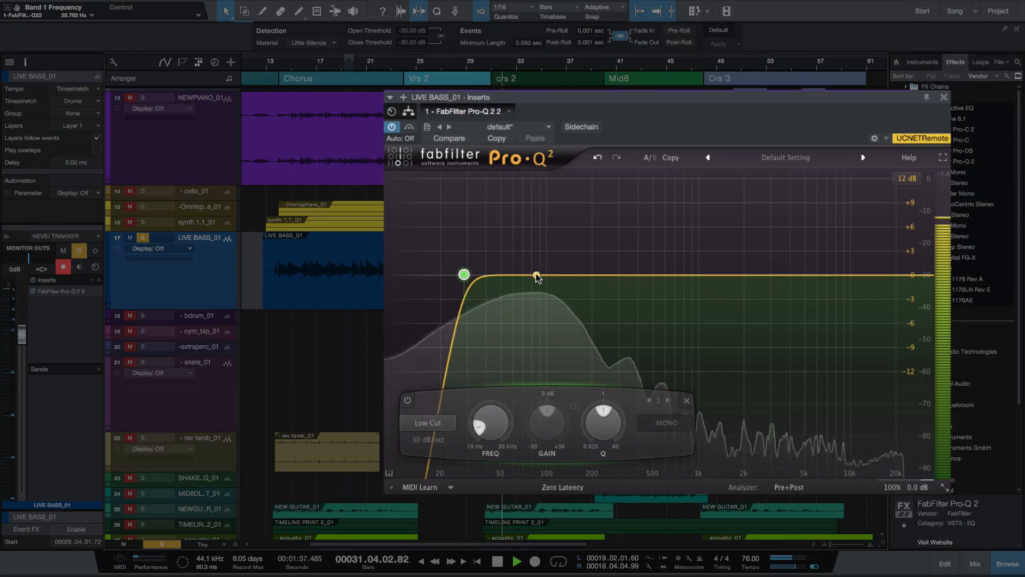
Step: Audition a new bell band and set it to cut about 5.5 dB at about 132 Hz with a Q of about 4.3
click(512, 274)
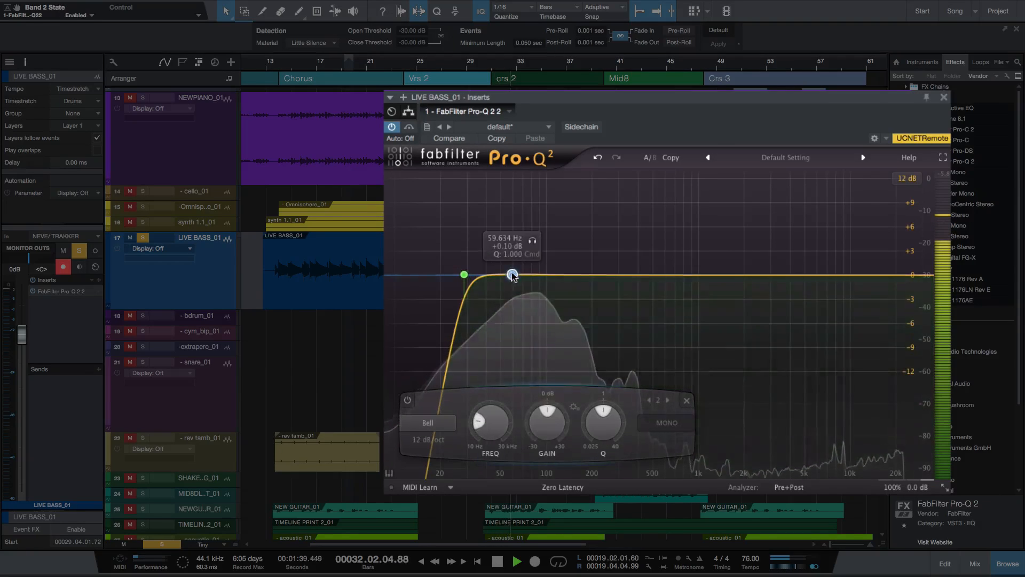
click(532, 241)
drag(533, 240, 589, 268)
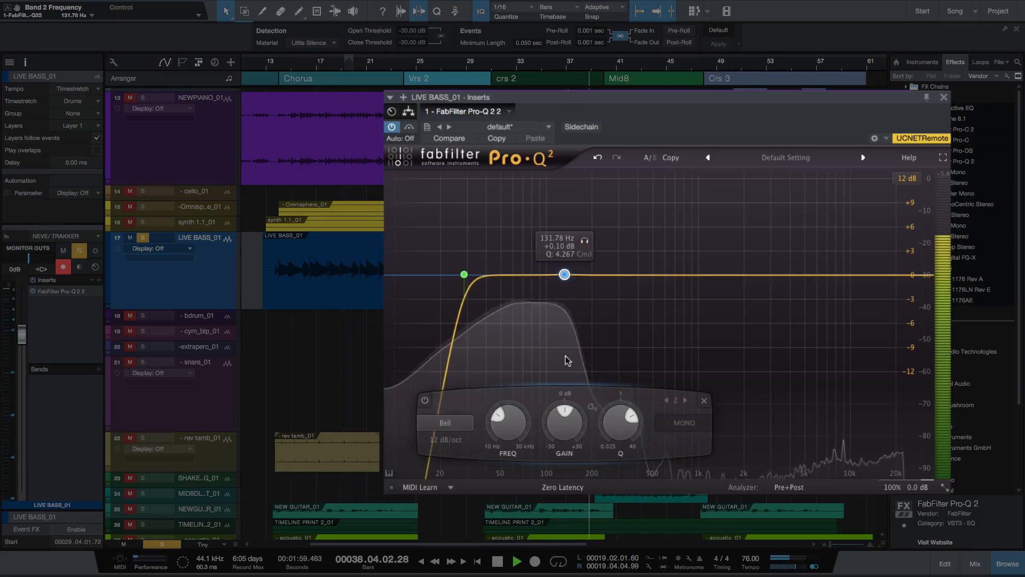
drag(561, 409, 556, 421)
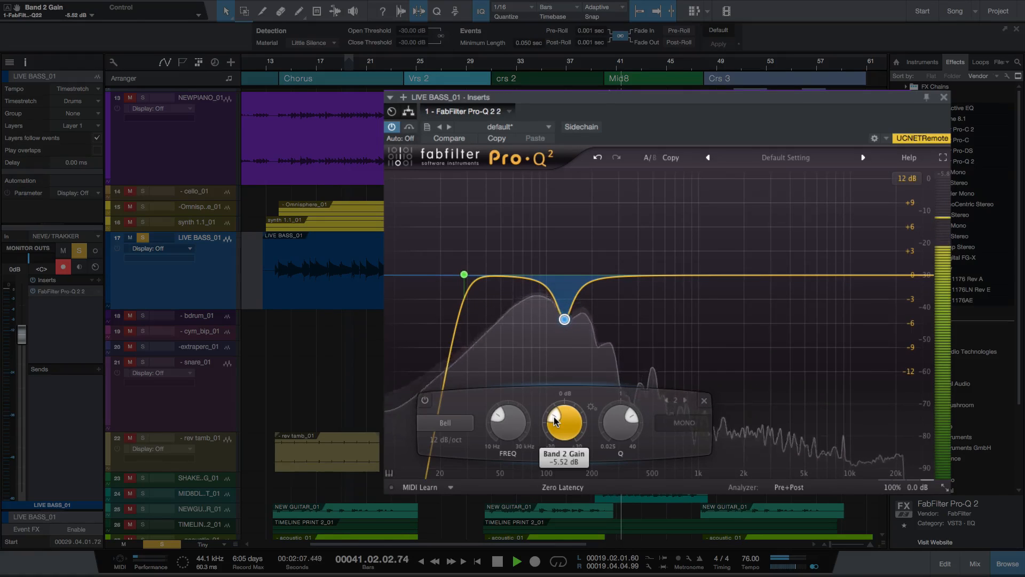
drag(554, 420, 555, 421)
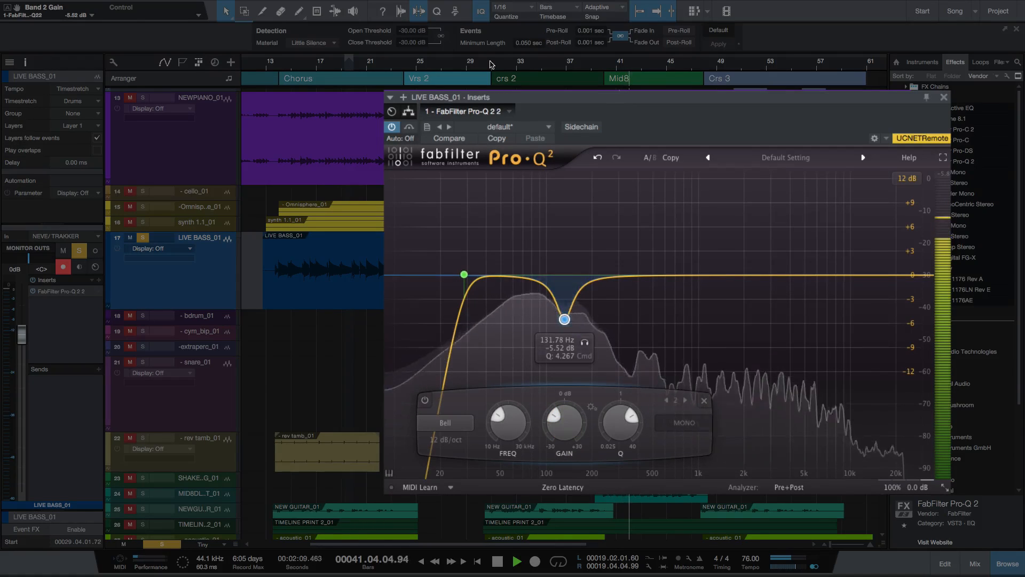
Step: Replay crs 2 and add an auditioned bell boost of about 1.9 dB at about 831 Hz with a Q of 1
click(495, 66)
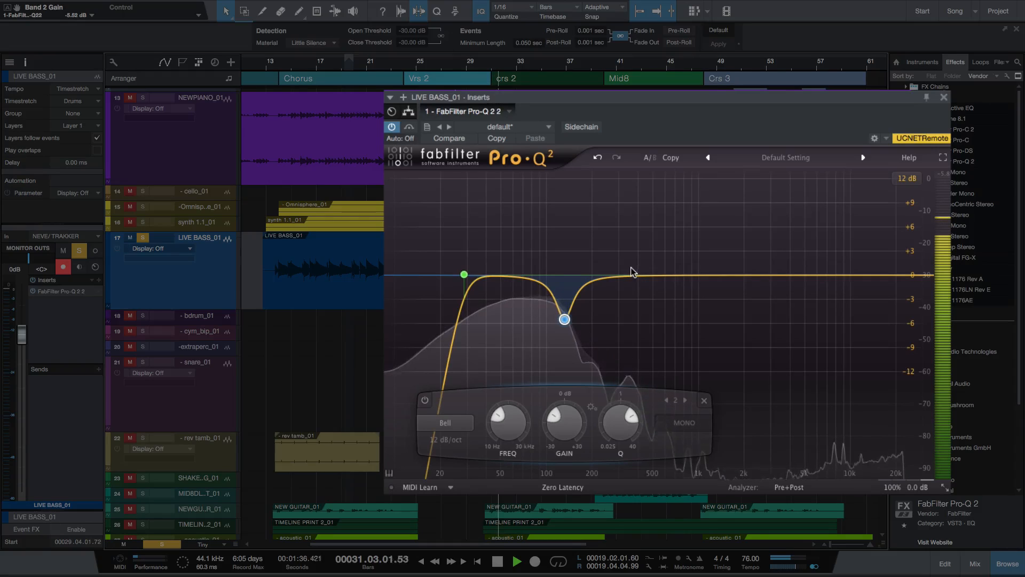
click(660, 275)
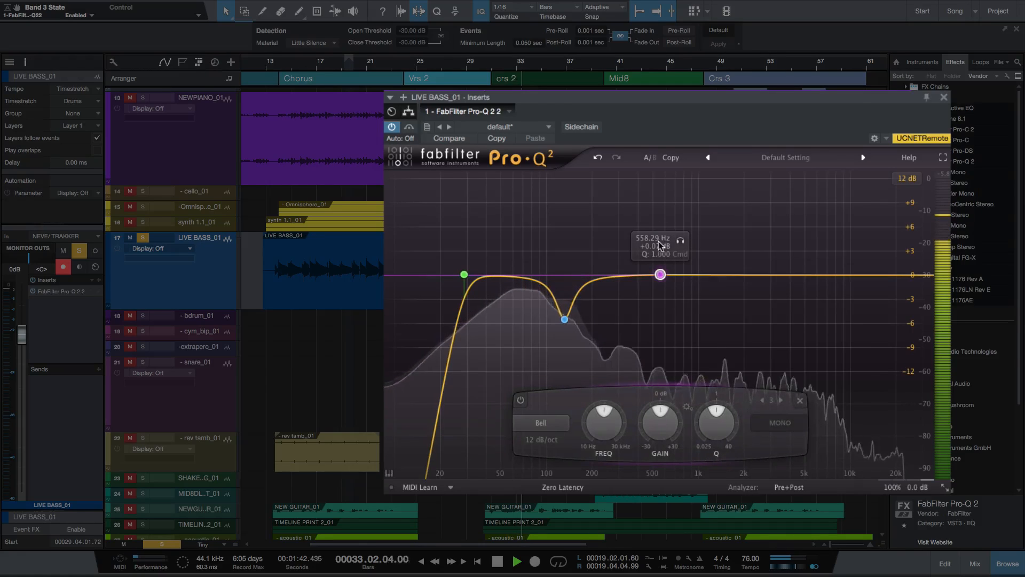
drag(660, 275, 684, 256)
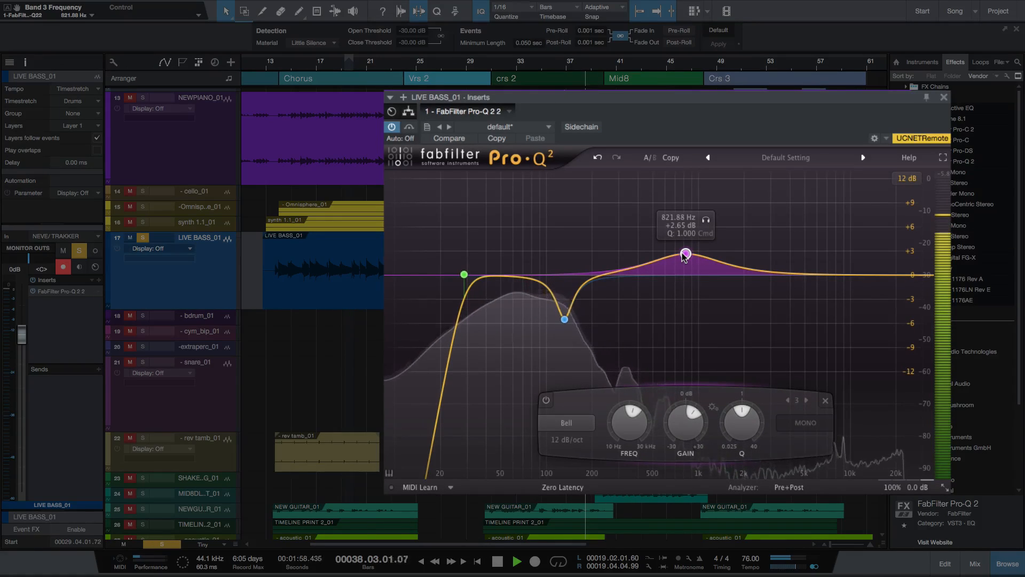
click(705, 219)
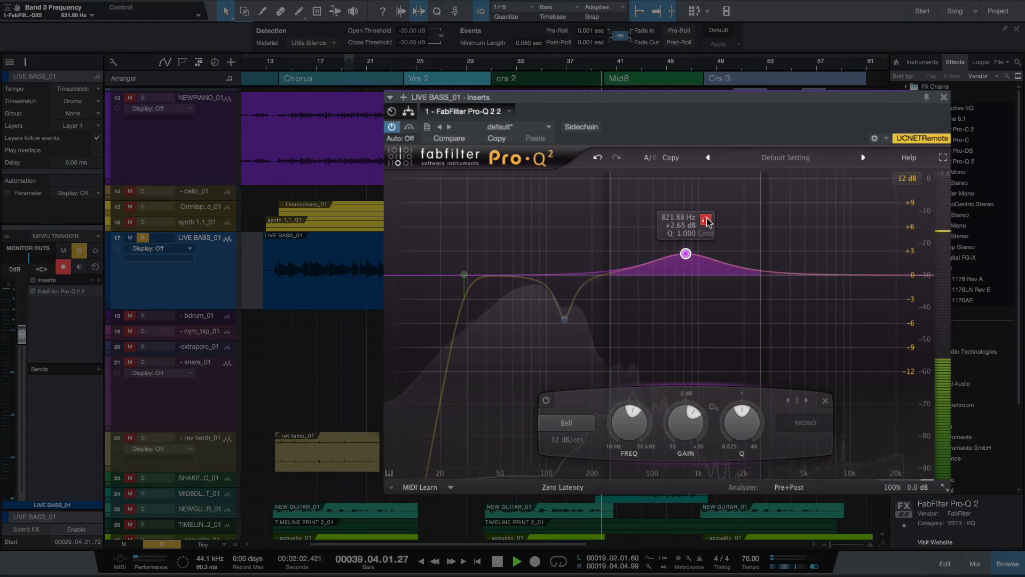
drag(706, 222, 709, 223)
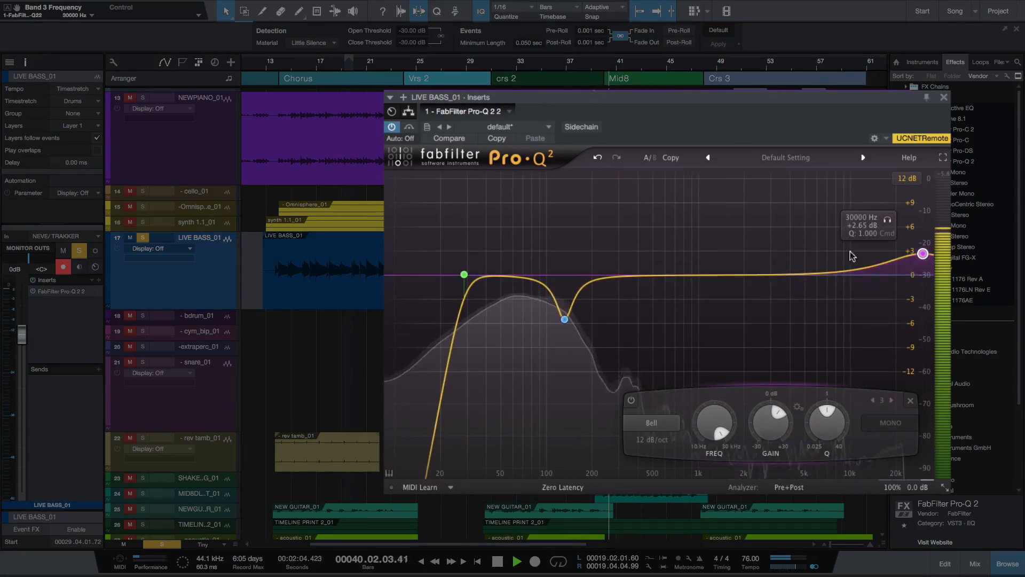
drag(923, 256, 686, 260)
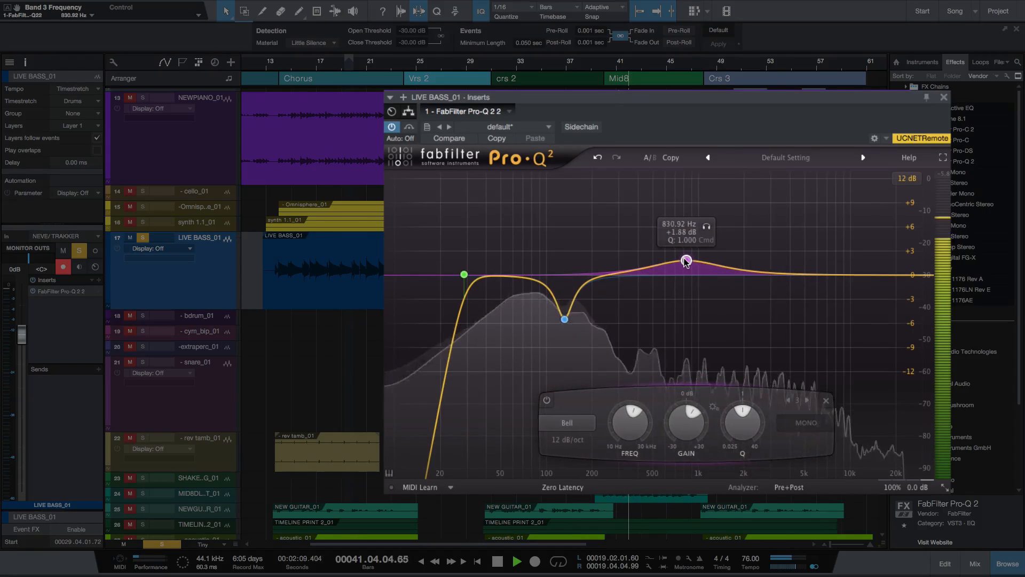
click(707, 225)
click(707, 226)
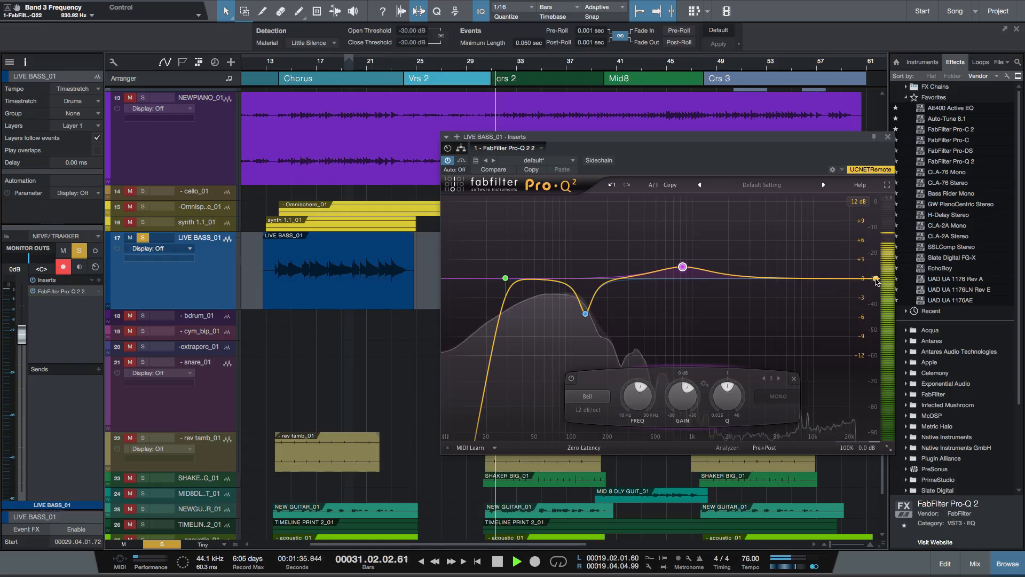
Step: Add a high cut band to the bass EQ with an 18 dB/oct slope at about 10150 Hz
double_click(876, 278)
drag(867, 280, 830, 278)
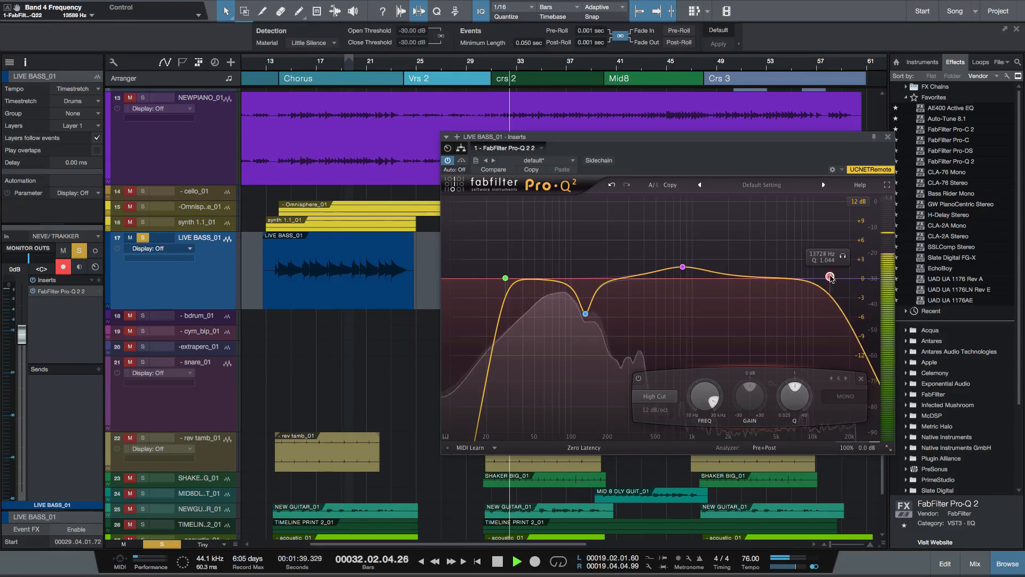
click(655, 409)
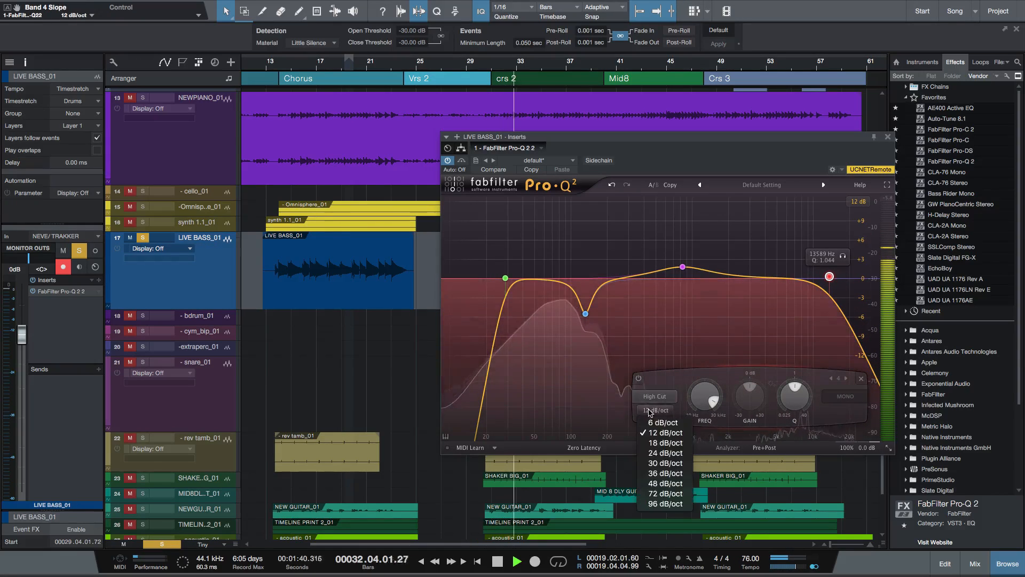
click(661, 443)
drag(825, 283, 813, 276)
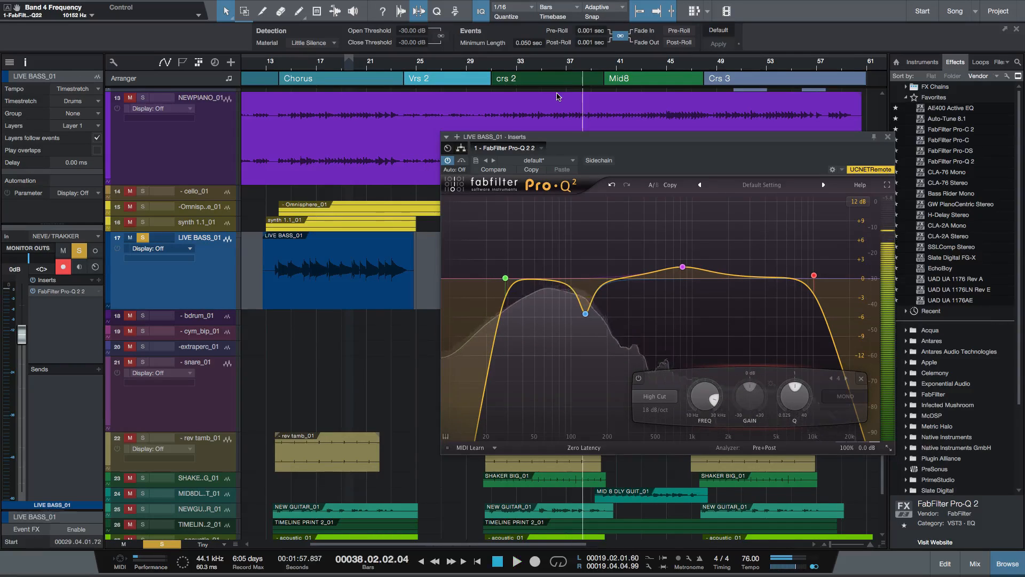
Step: Play the soloed bass in crs 2 and compare it with the EQ bypassed and active
key(space)
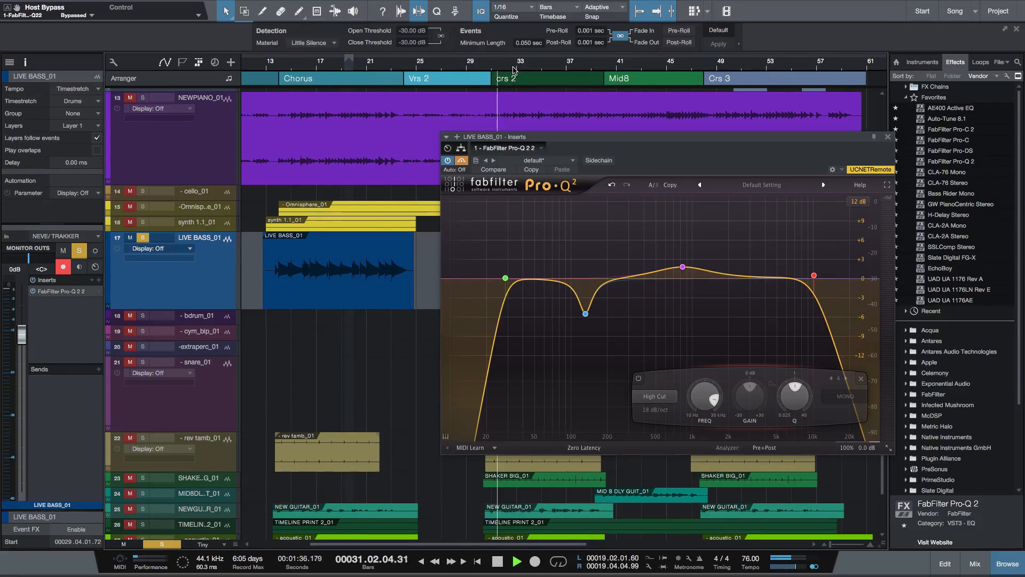
click(462, 160)
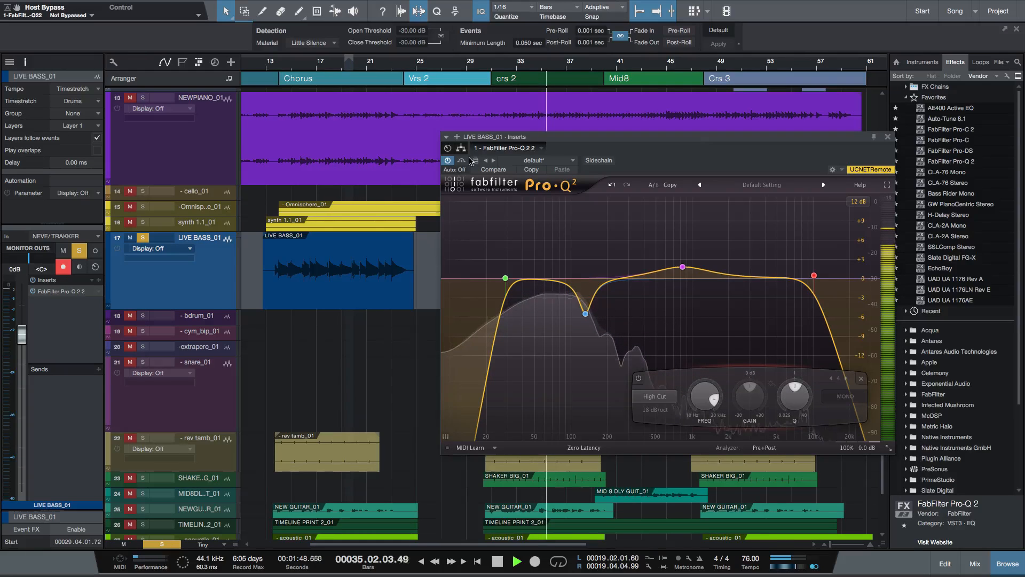
Step: Unsolo the bass track, close its EQ window and replay crs 2 in the full mix
click(143, 238)
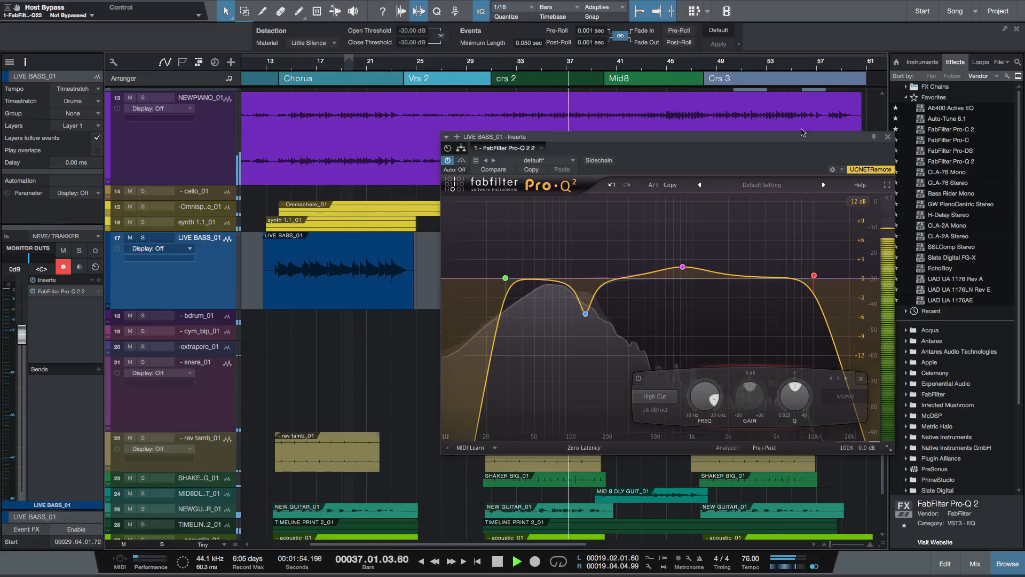
click(888, 138)
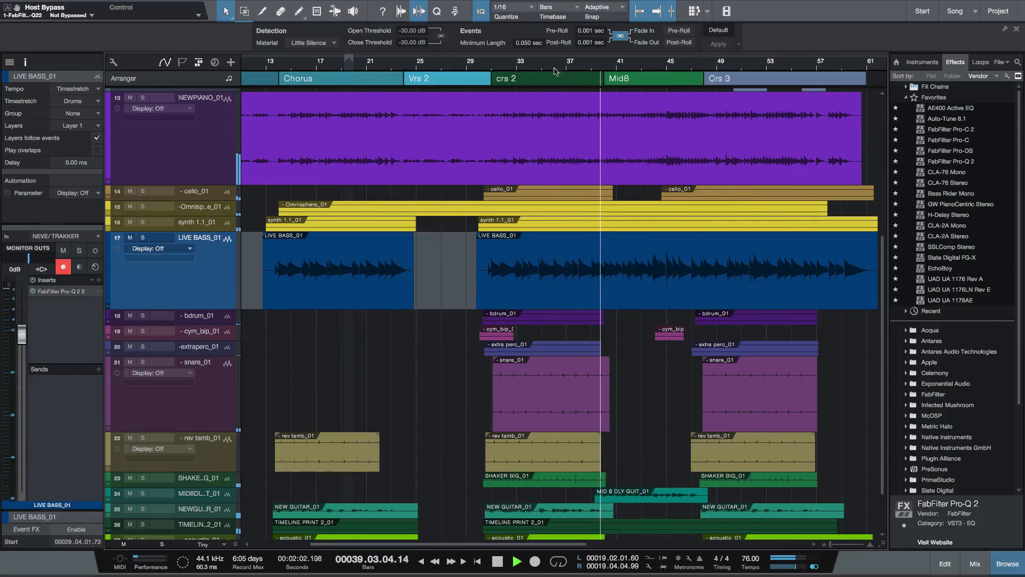
key(space)
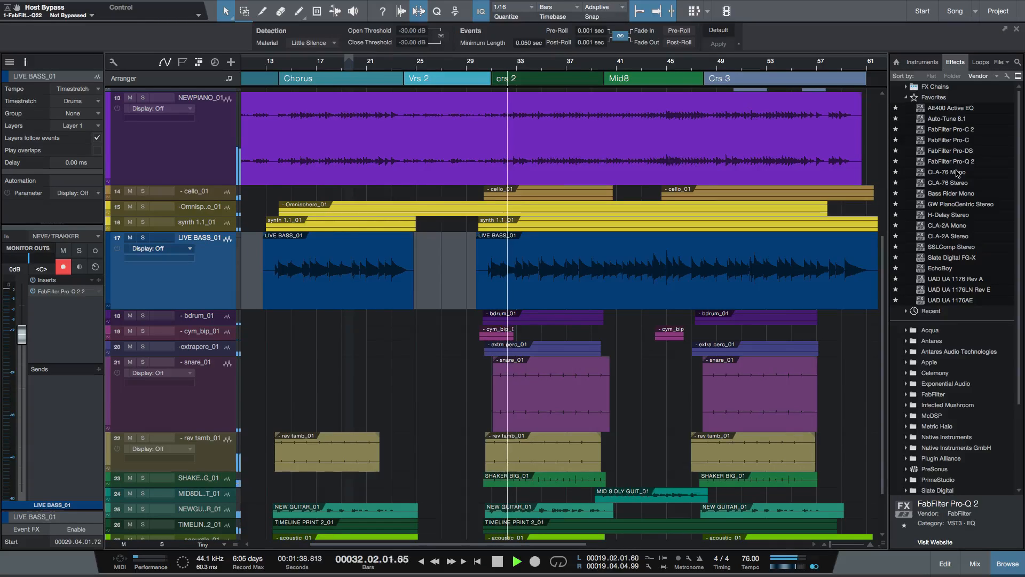
Step: Insert the CLA-76 Mono compressor on the bass track with output about -20.6, release about 4.5 and input about -31.7
drag(957, 173, 112, 272)
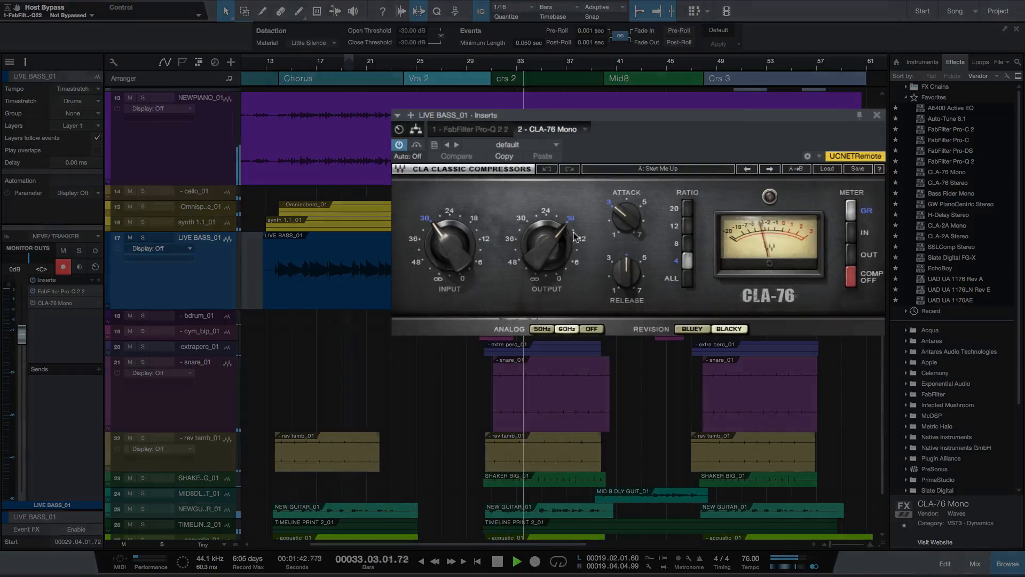
drag(575, 236, 575, 247)
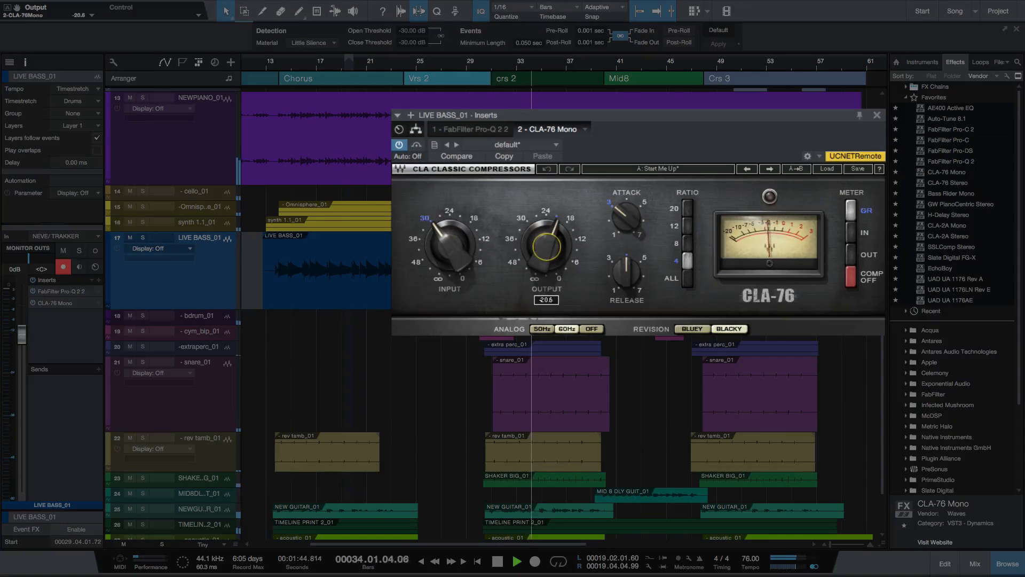
drag(626, 272, 626, 265)
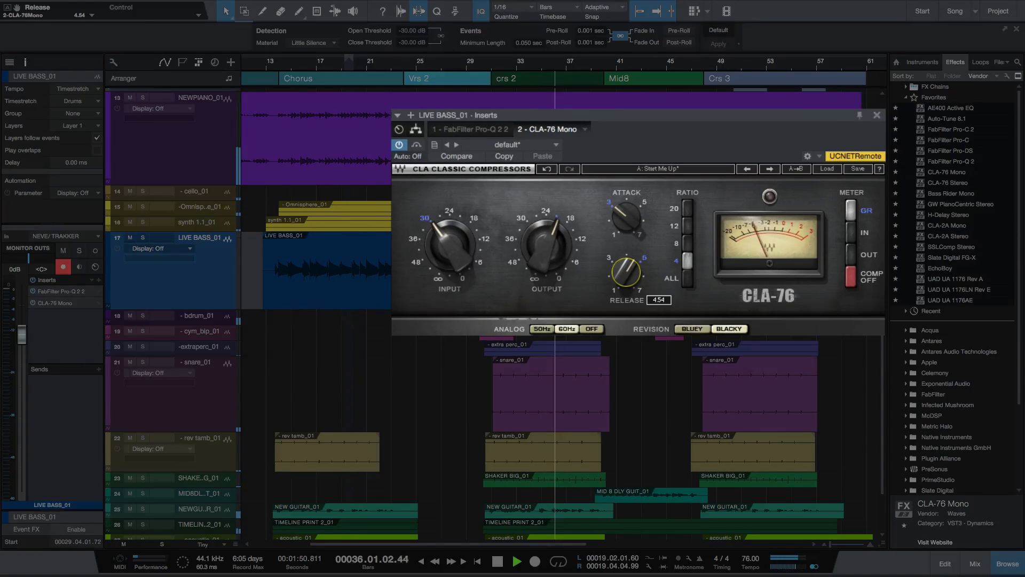
drag(450, 247, 450, 244)
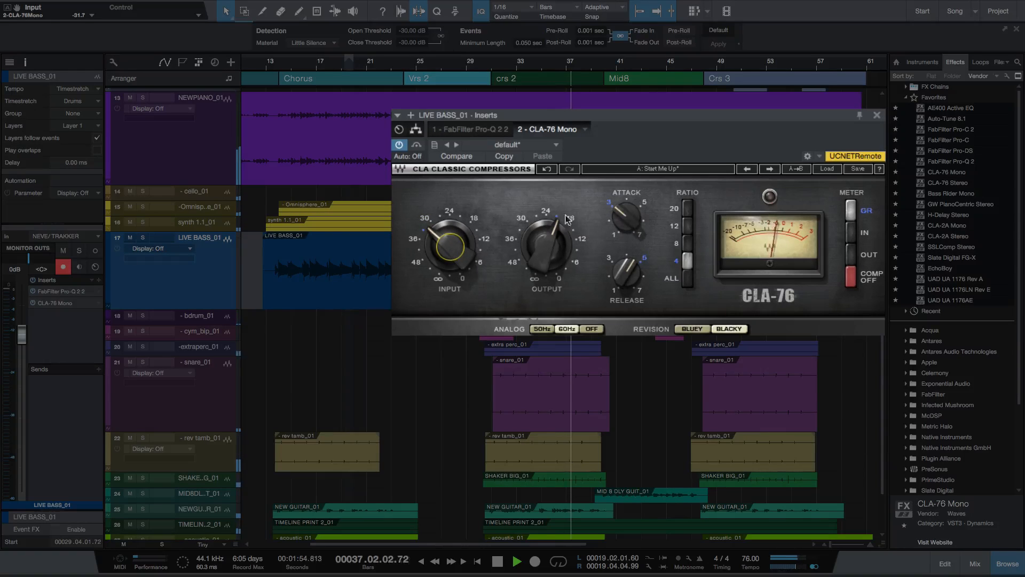
Step: Compare the bass in the full mix with the CLA-76 compressor bypassed and active
click(417, 145)
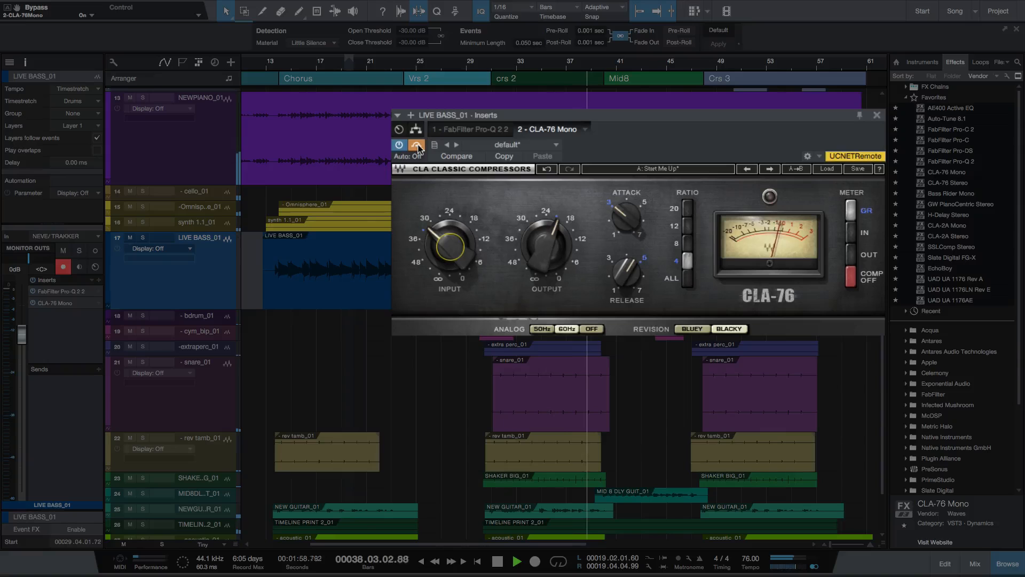
click(417, 146)
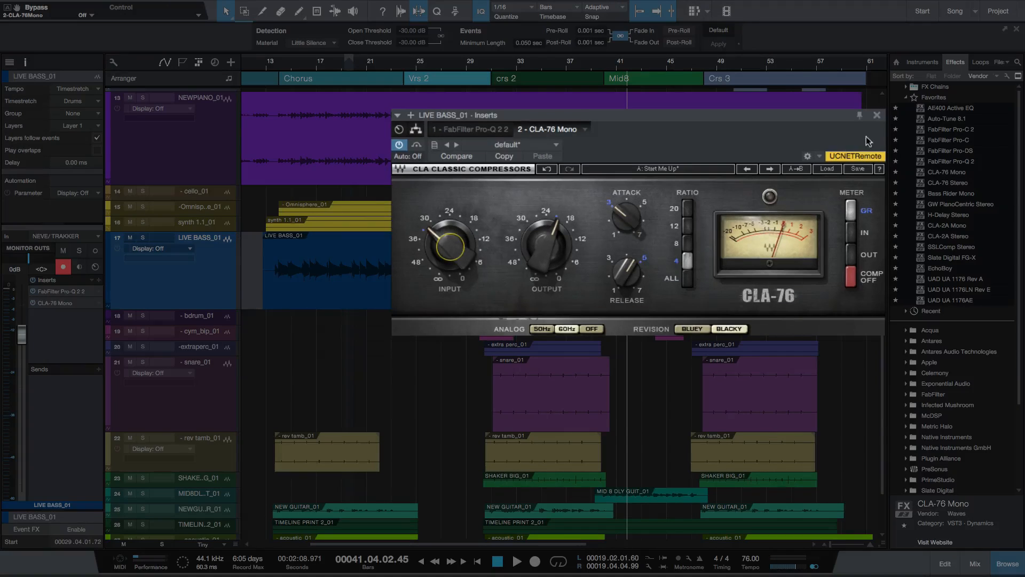
Step: Close the CLA-76 window, set the playhead to the start of crs 2 and insert Bass Rider Mono after the compressor on the bass track
click(877, 115)
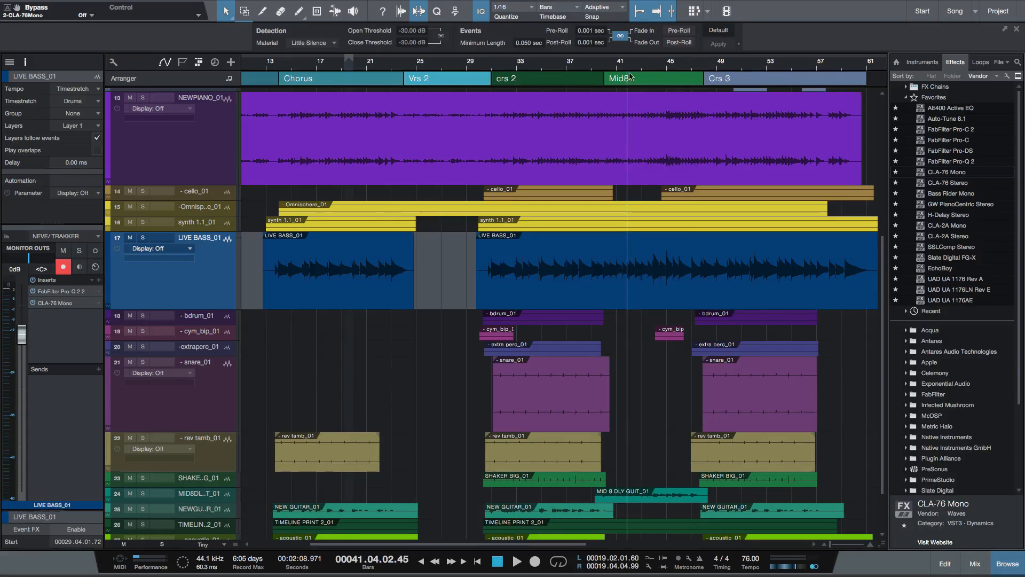
click(489, 68)
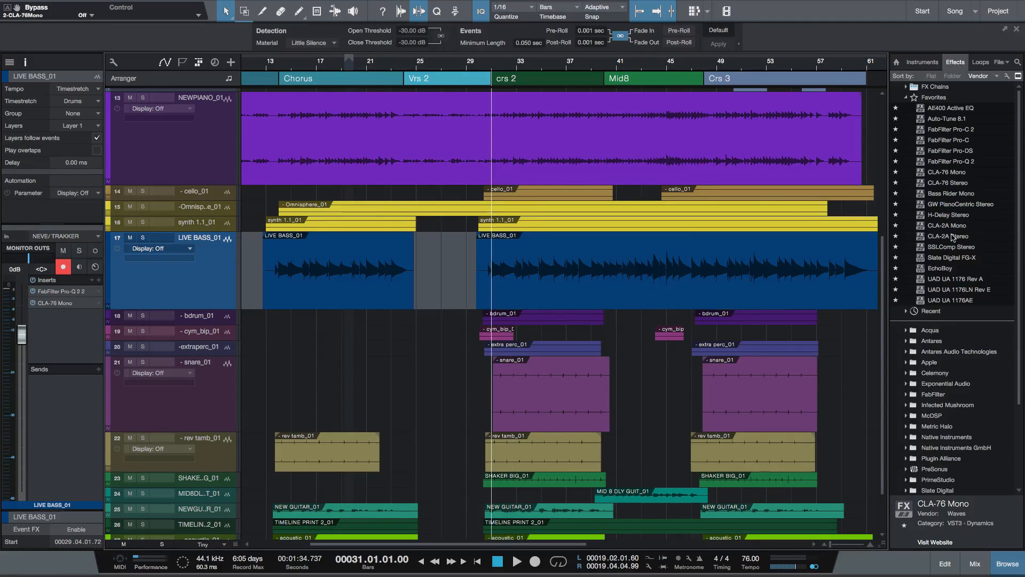
drag(942, 196, 55, 324)
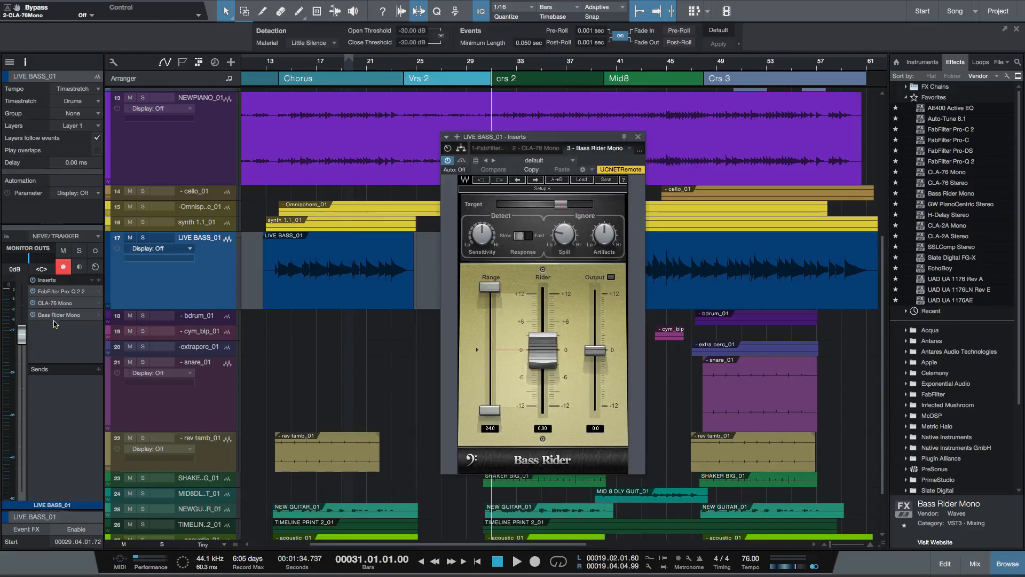
drag(547, 140, 336, 145)
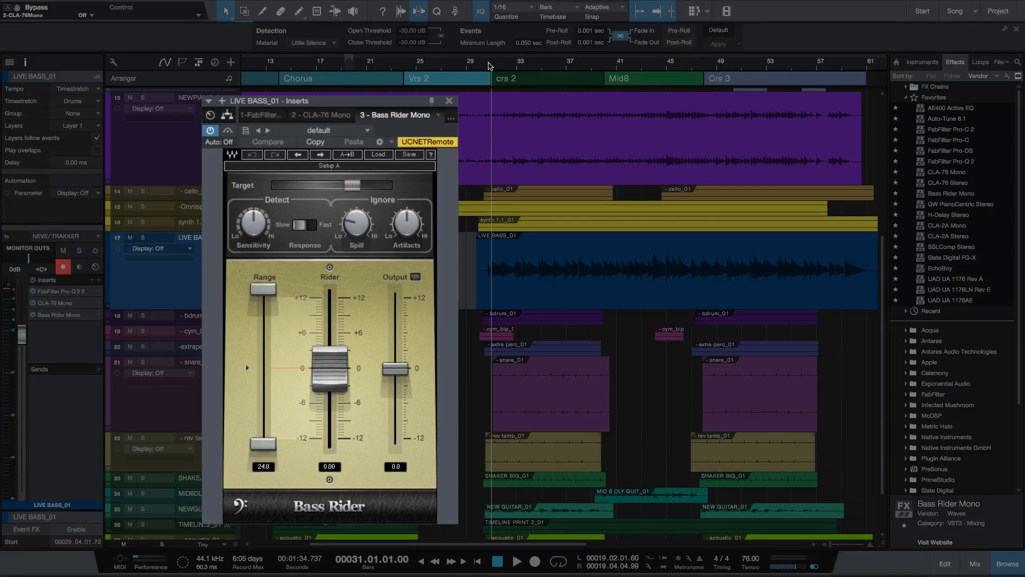
Step: While playing crs 2, set the Bass Rider's target to about -20.3 dB and its response to Fast
key(space)
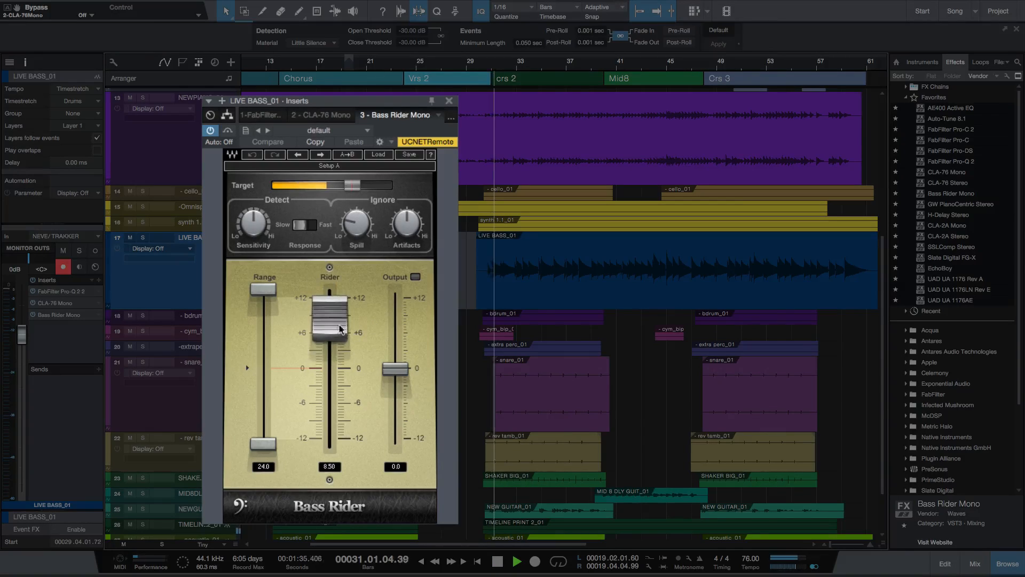
drag(352, 185, 332, 185)
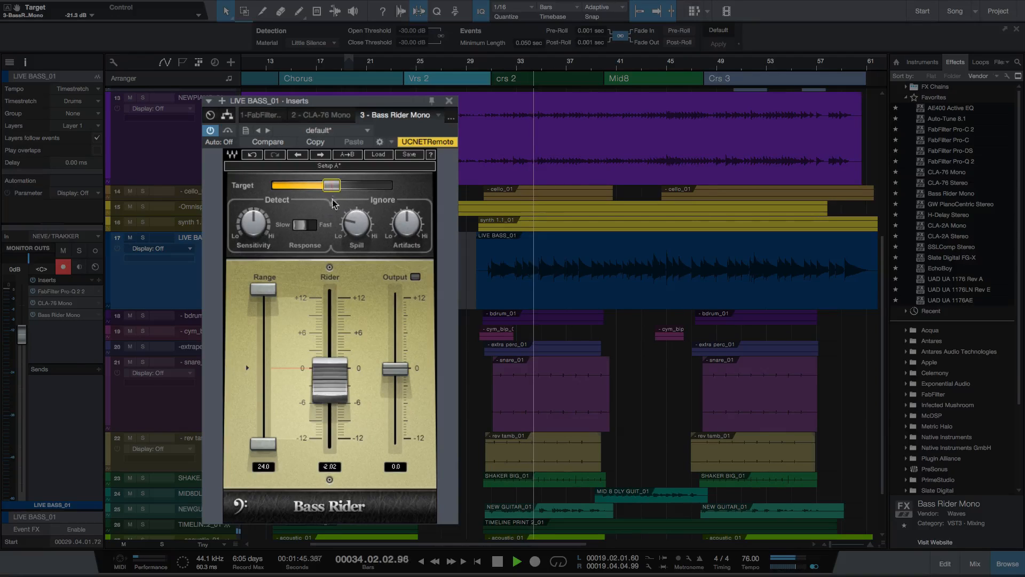
click(311, 224)
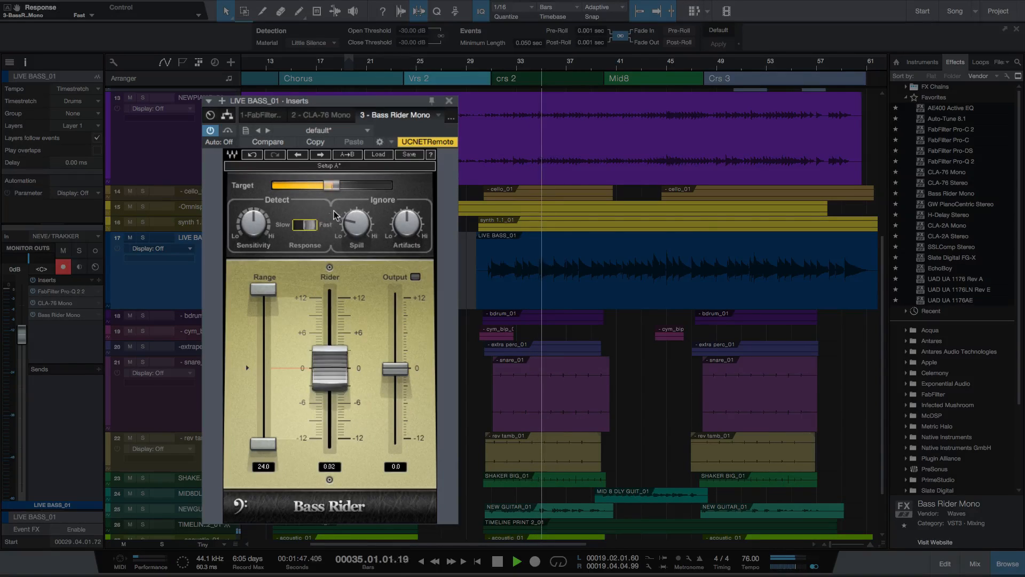
drag(332, 185, 335, 185)
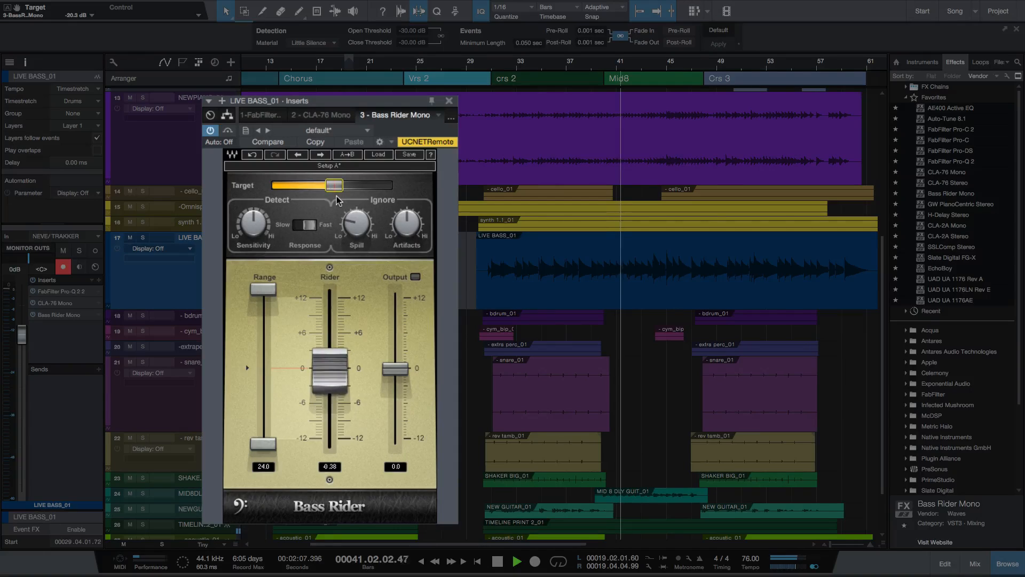
key(space)
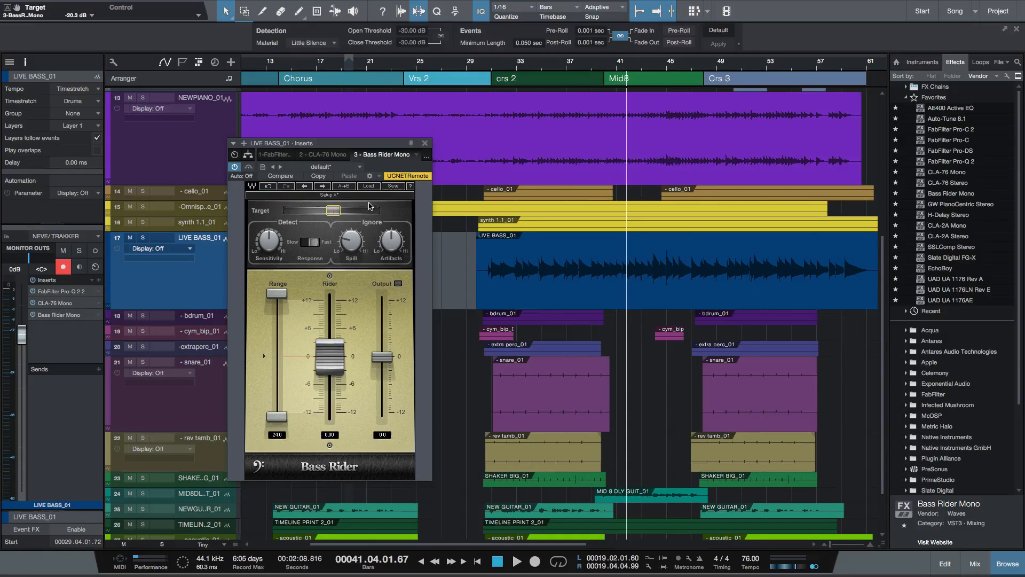
Step: Replay the mix from bar 29 through crs 2 to hear the bass with Bass Rider active
click(469, 67)
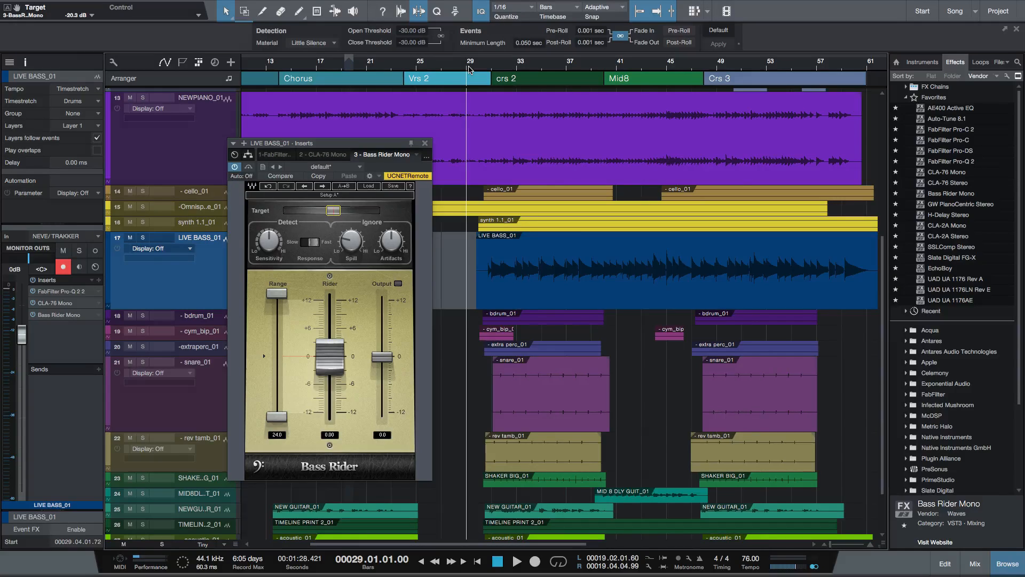
key(space)
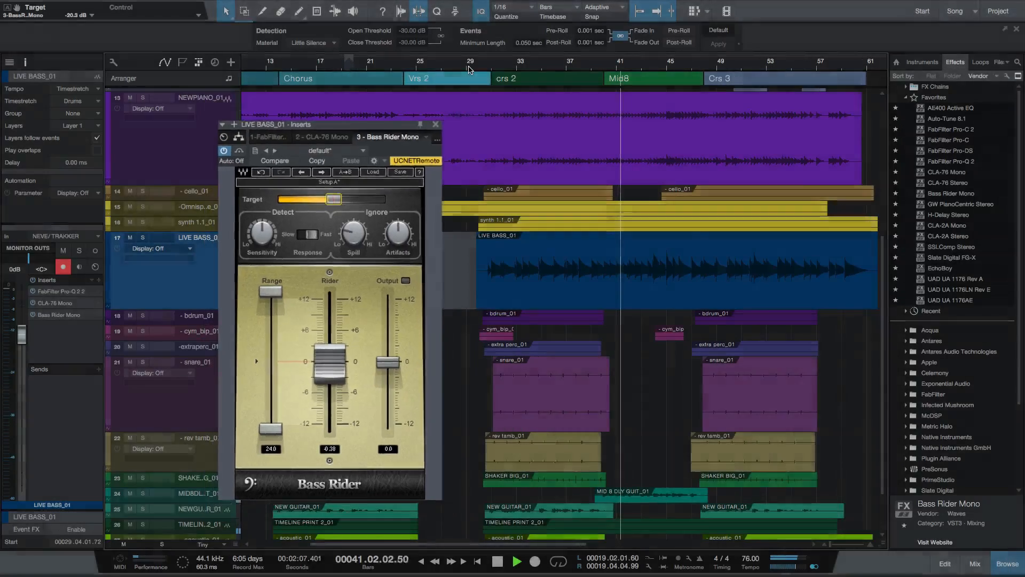
key(space)
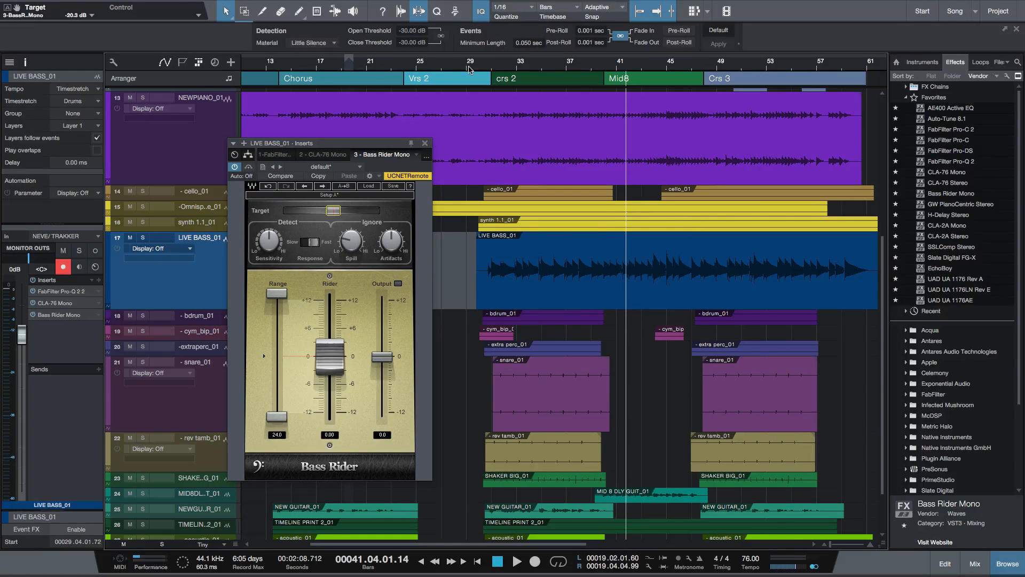